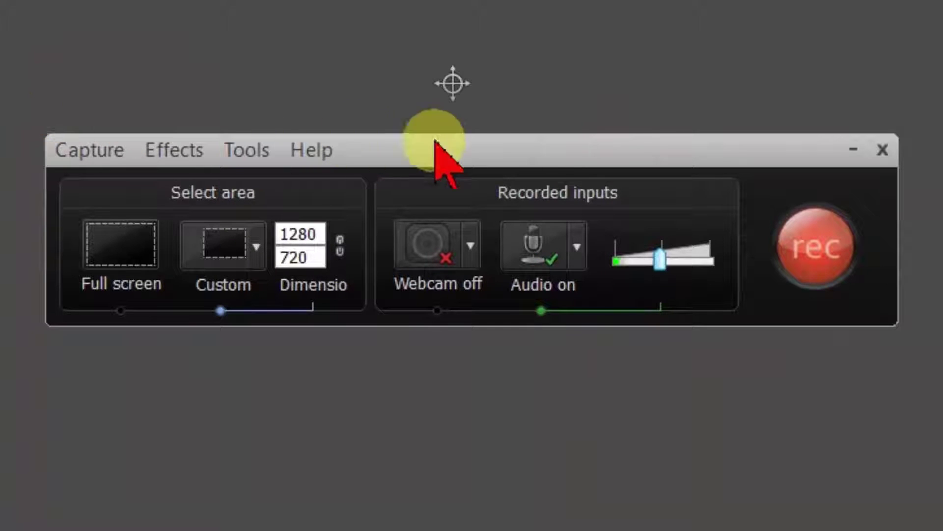
- Keep the HD Pro Webcam C920 microphone for audio and switch the webcam on
left_click(581, 256)
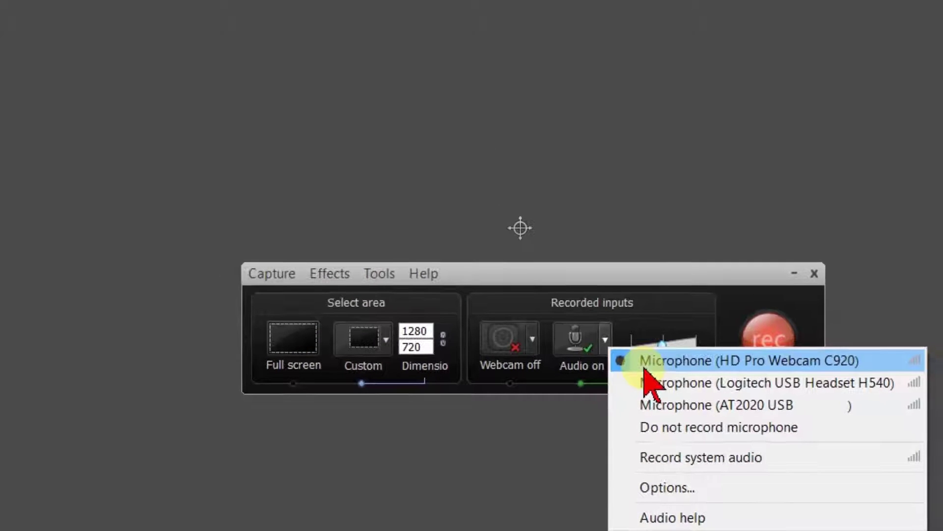
left_click(638, 361)
left_click(506, 351)
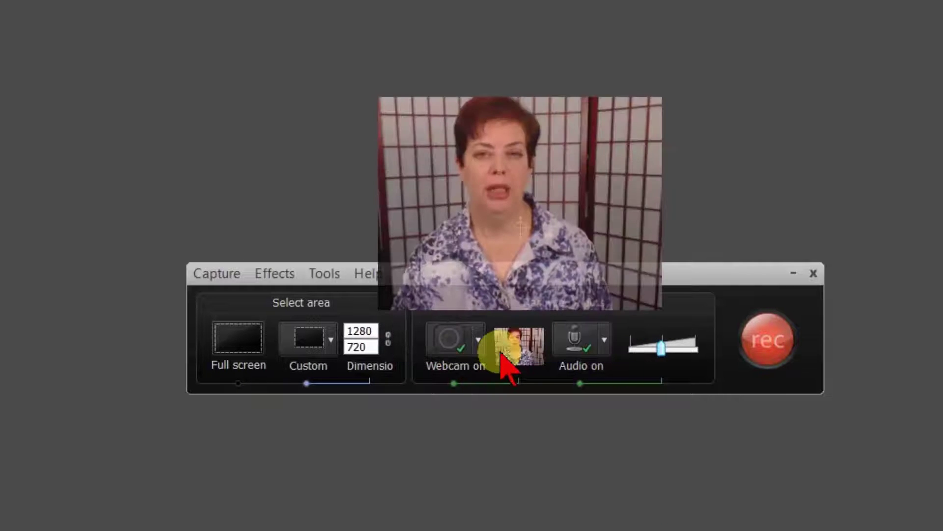
- Open the webcam format settings from Tools Options, showing RGB24 at 640 X 480, 30 FPS
left_click(465, 342)
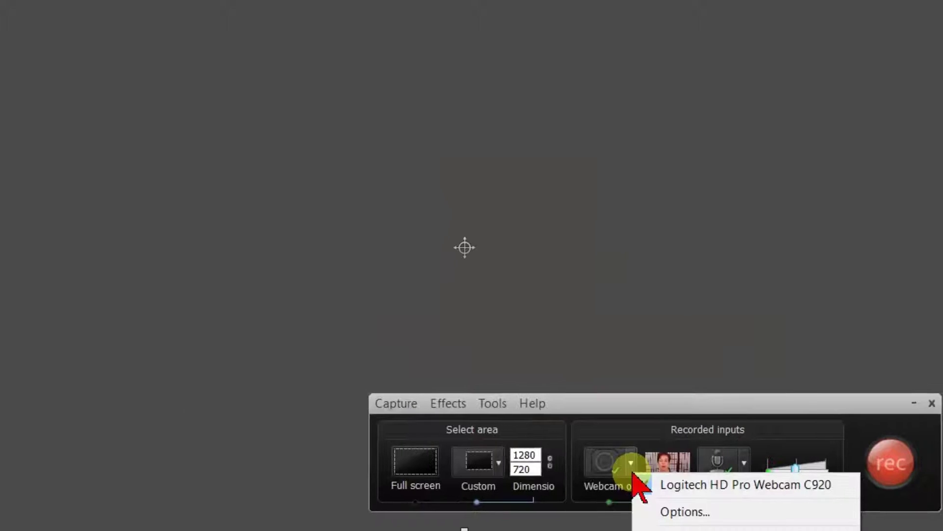
left_click(488, 395)
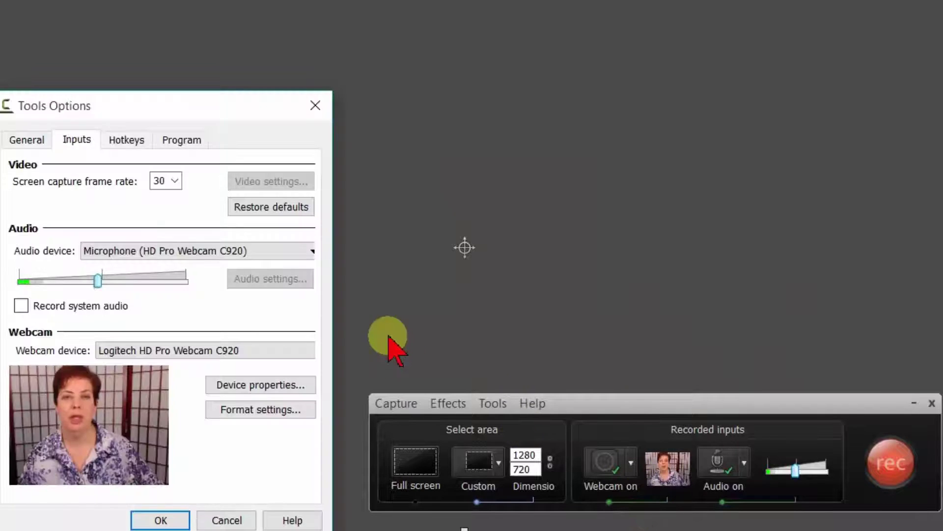
left_click_drag(238, 109, 266, 75)
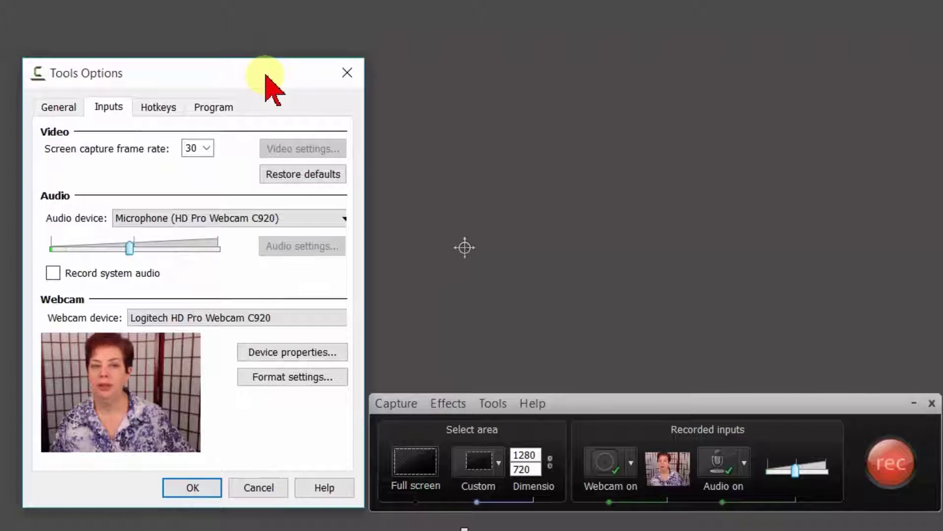
left_click_drag(266, 77, 265, 79)
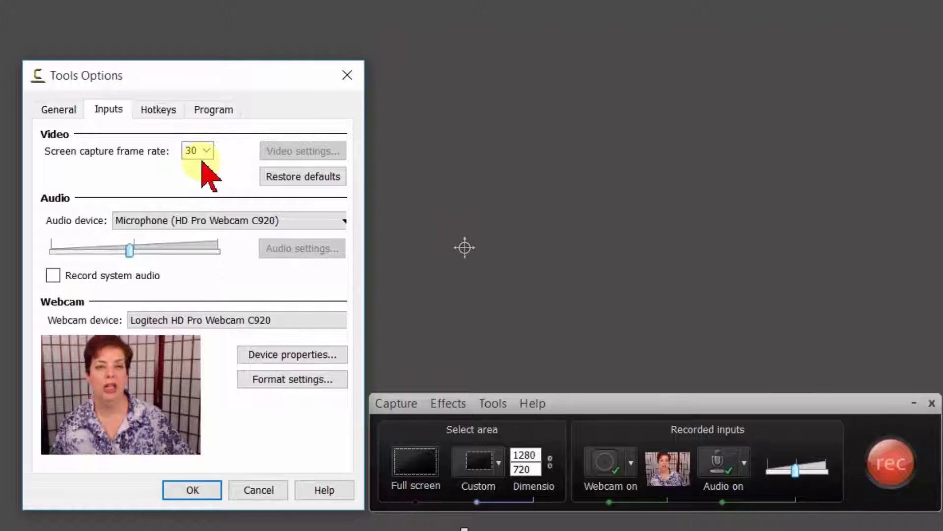
left_click(300, 380)
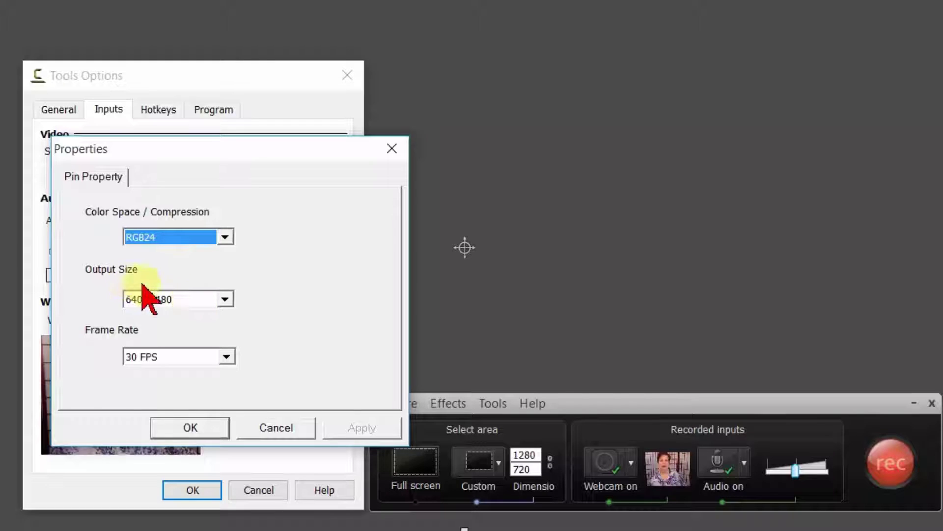
- Change the webcam output size from 640 X 480 to 1280 X 720 and confirm
left_click(226, 299)
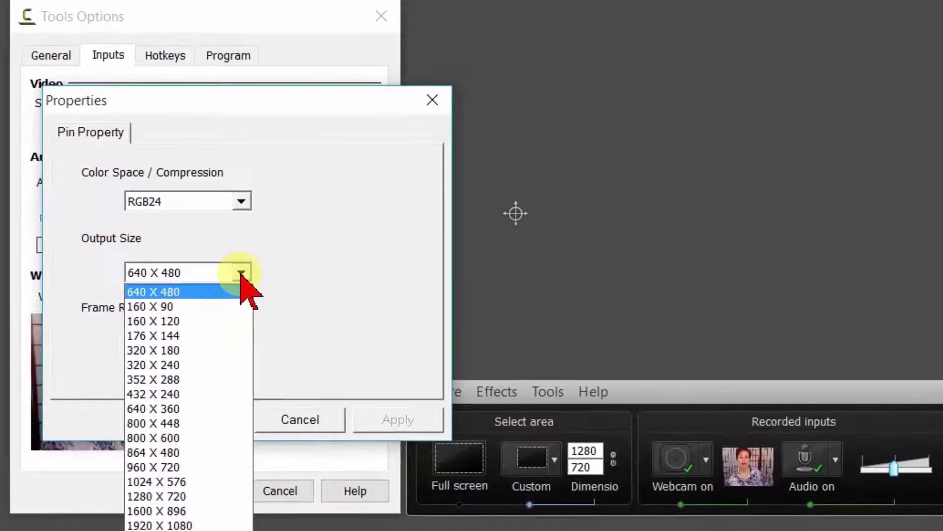
left_click(220, 495)
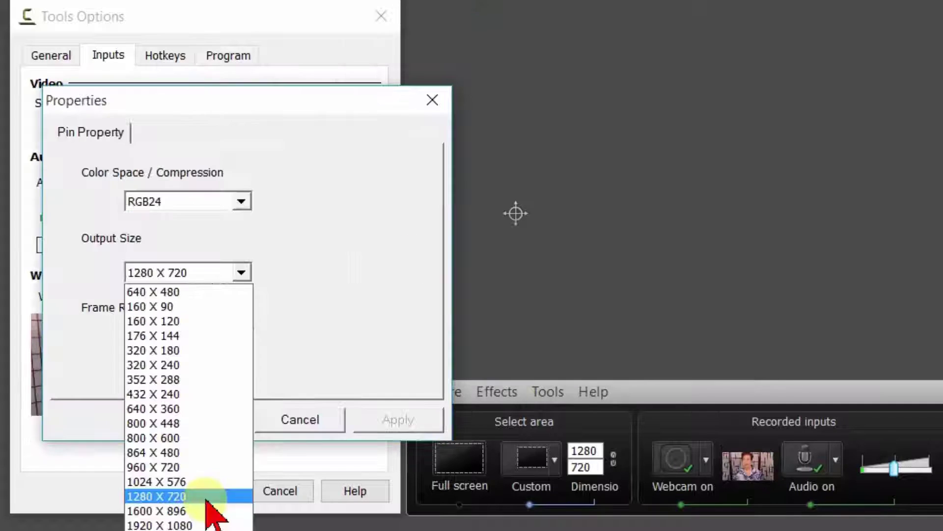
left_click(208, 525)
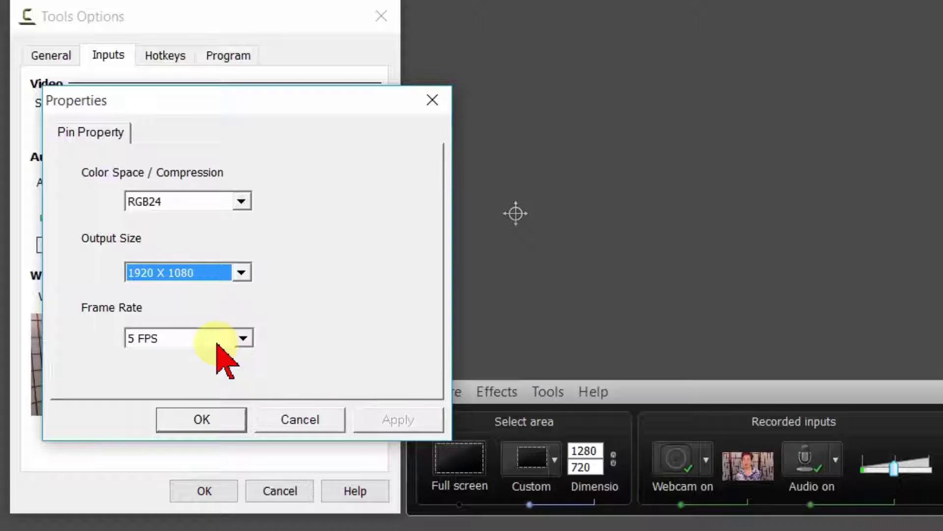
left_click(244, 273)
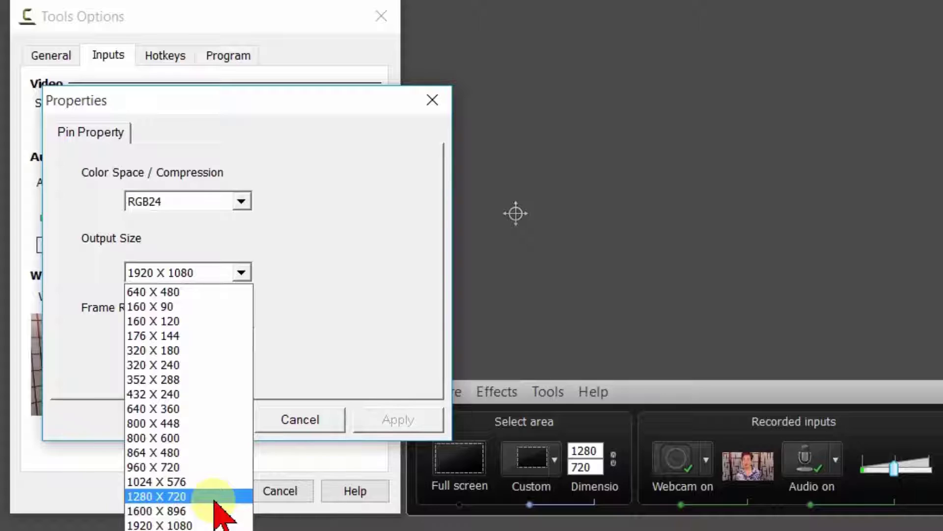
left_click(215, 497)
left_click(229, 422)
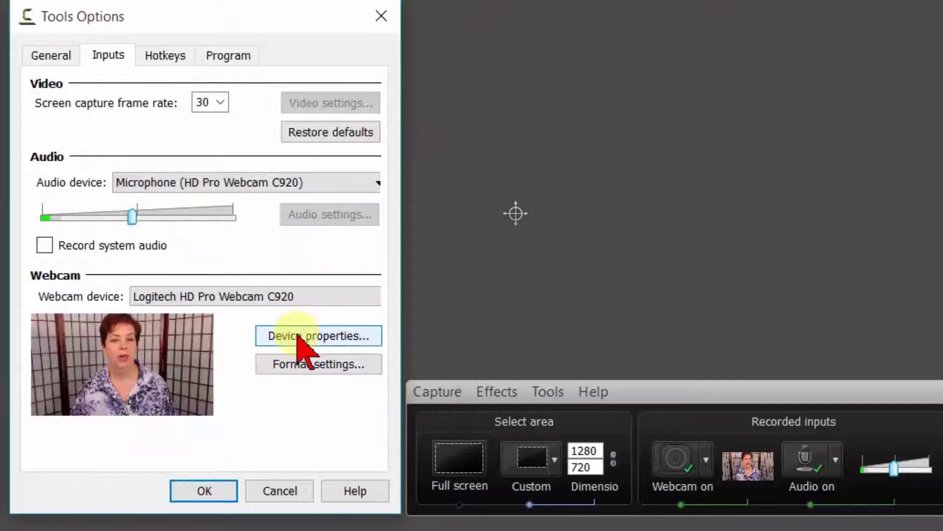
- Check the webcam device properties, then close Tools Options keeping the new settings
left_click(274, 339)
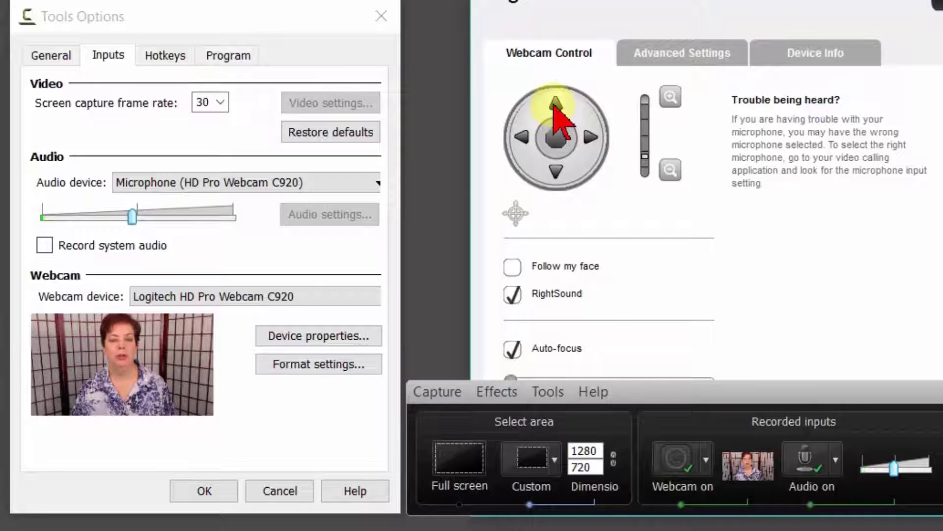
left_click(268, 494)
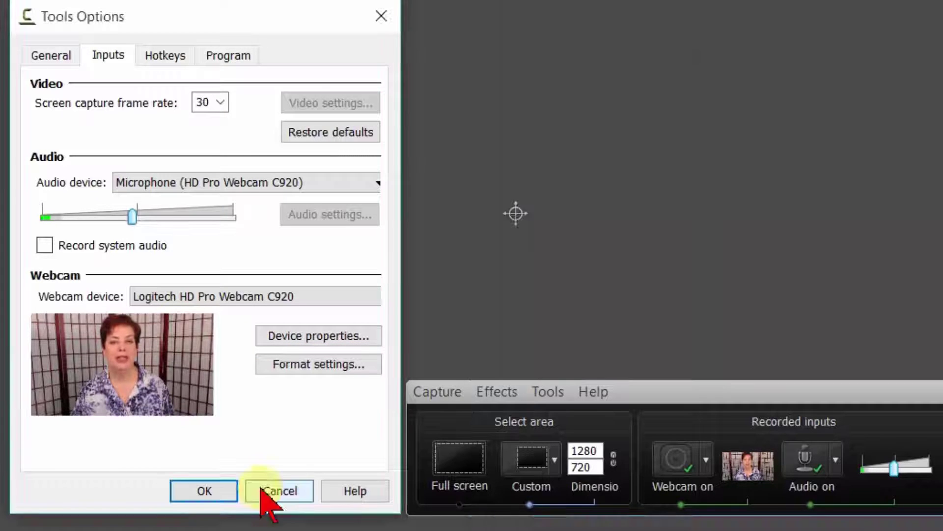
left_click(206, 492)
- Record the screen with webcam and save it as capture-1.trec into the editor
left_click_drag(684, 381, 446, 240)
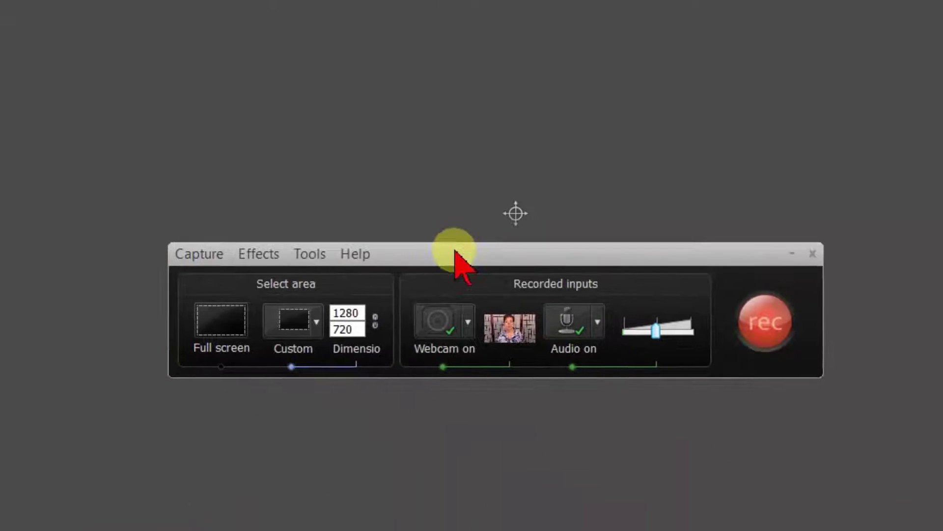
left_click(768, 339)
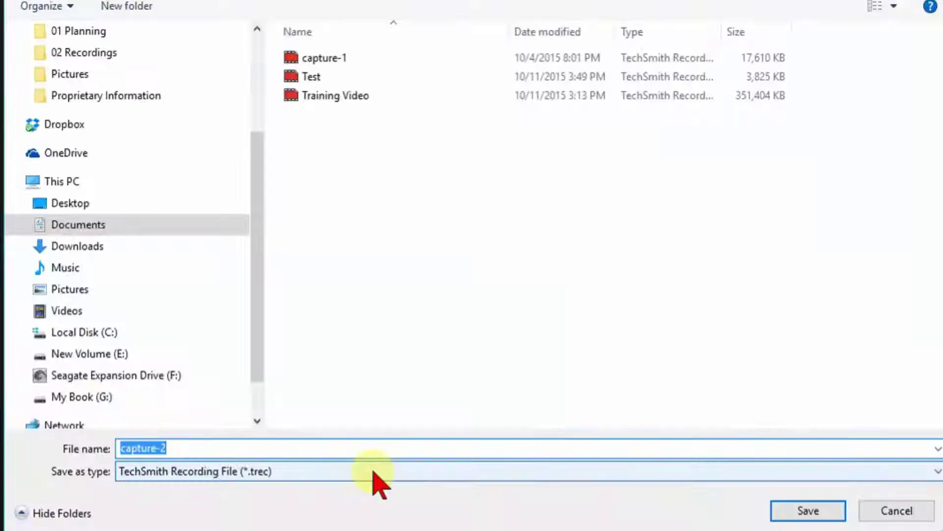
type("Y")
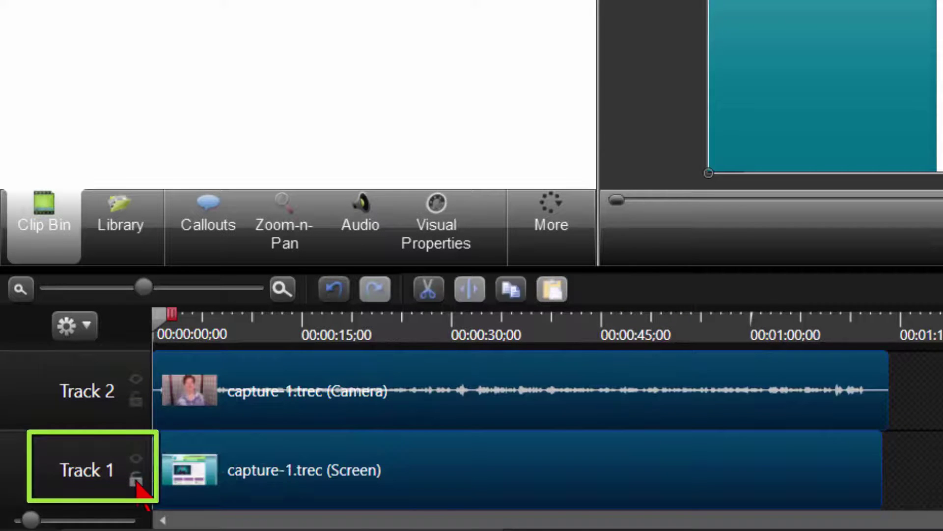
- Lock Track 1 and enlarge the webcam overlay to cover much of the right side
left_click(133, 481)
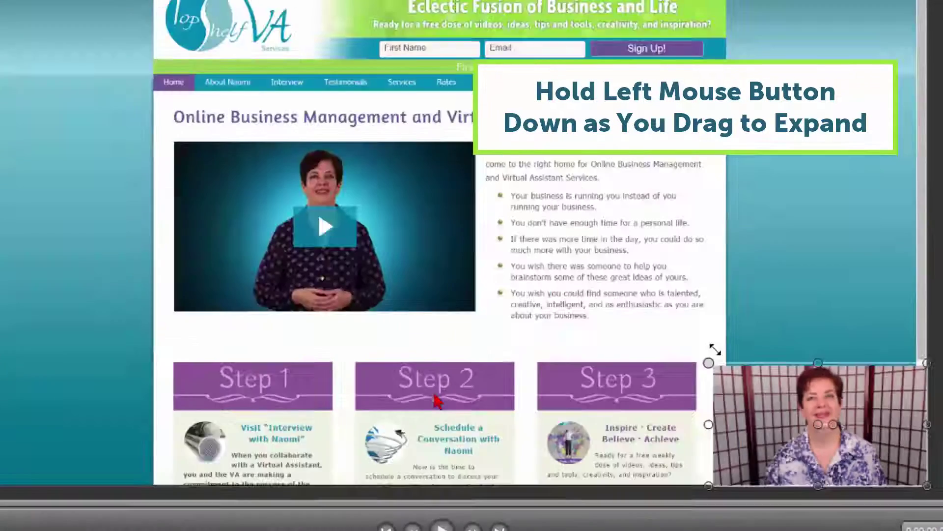
left_click_drag(712, 362, 372, 176)
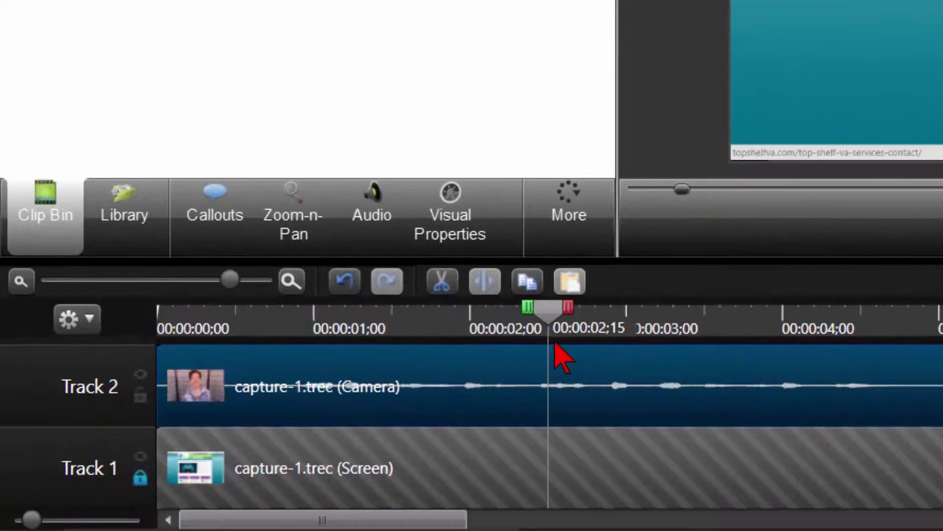
- Add a webcam animation shrinking the overlay to 29% in the lower-right corner
left_click_drag(561, 346, 635, 330)
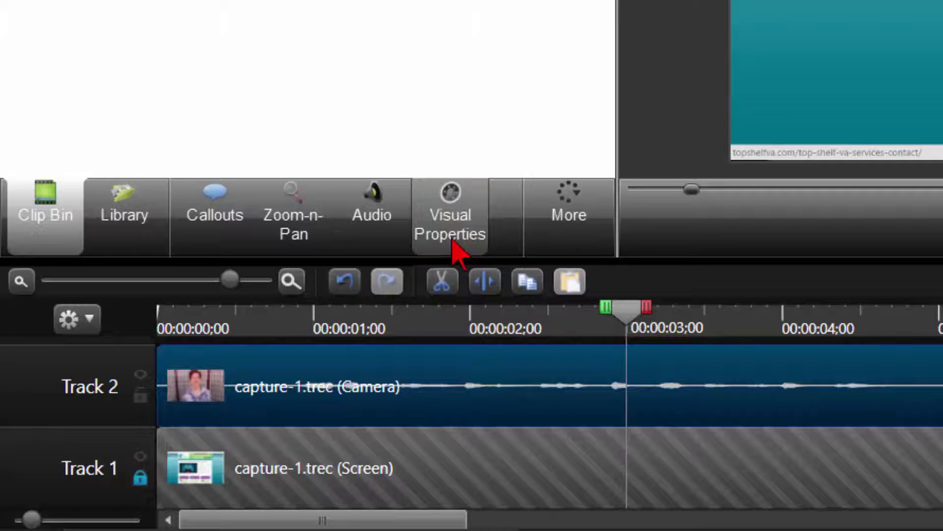
left_click(587, 219)
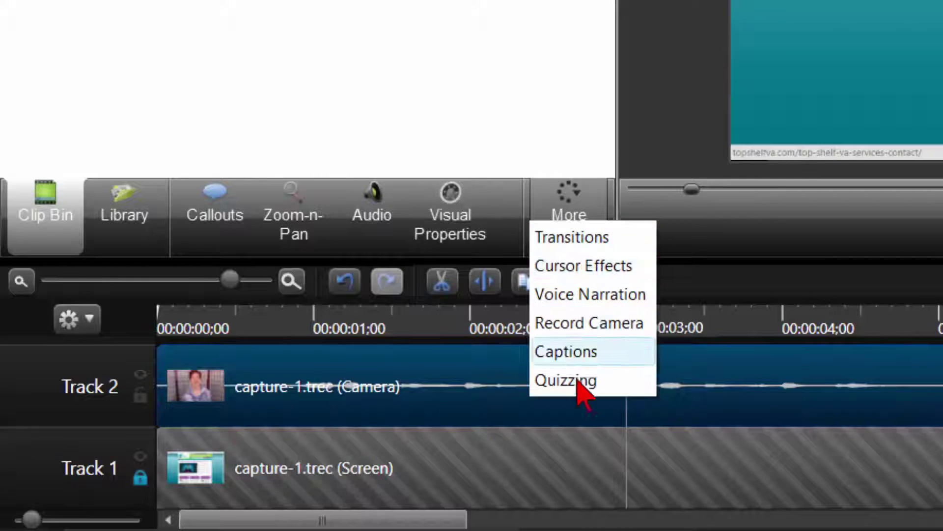
left_click(459, 209)
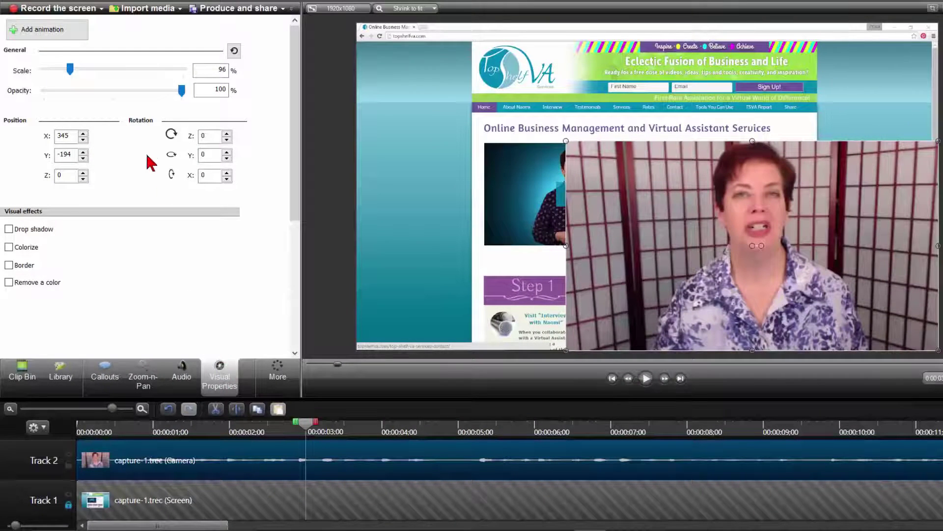
left_click(69, 30)
left_click_drag(567, 142, 619, 173)
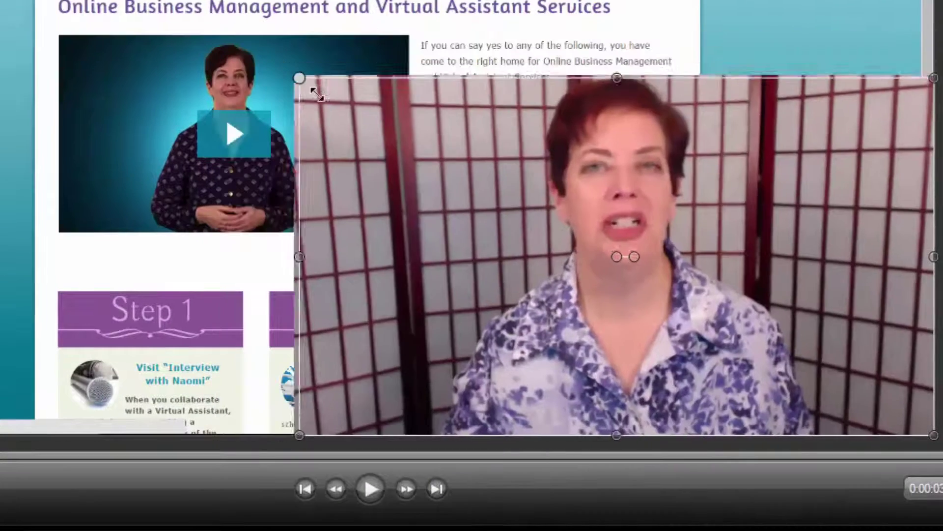
left_click_drag(317, 94, 718, 322)
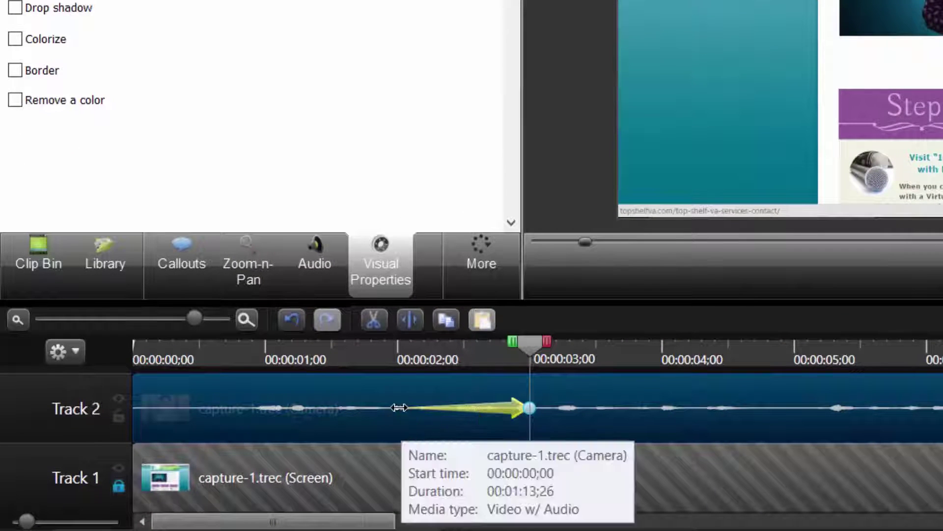
- Move the shrink animation so it starts at 00:00:02;00
mouse_move(405, 407)
left_mouse_down()
mouse_move(461, 408)
mouse_move(396, 411)
left_mouse_up()
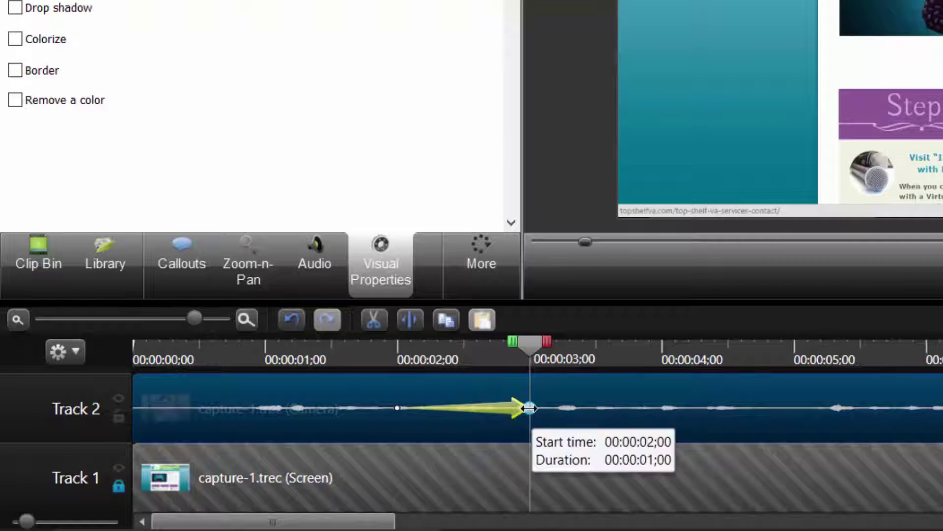
left_click_drag(530, 407, 466, 413)
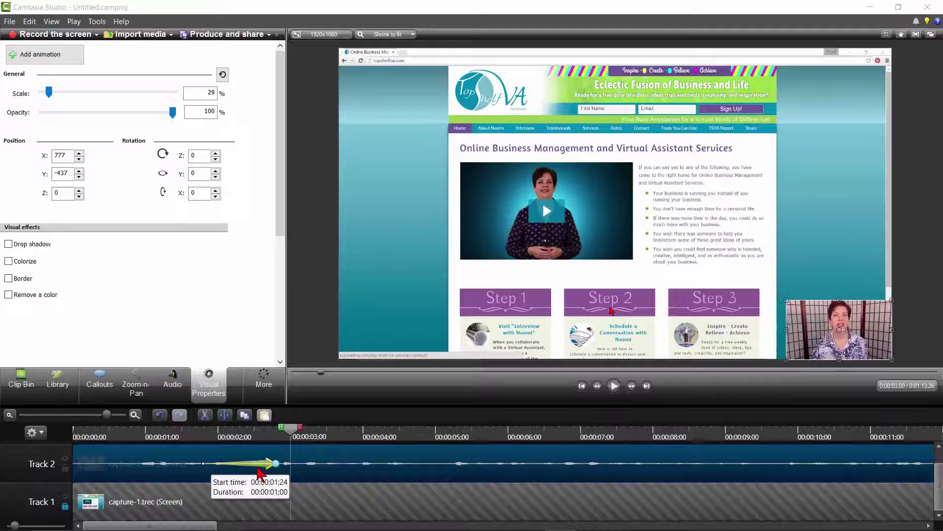
left_click_drag(259, 474, 271, 480)
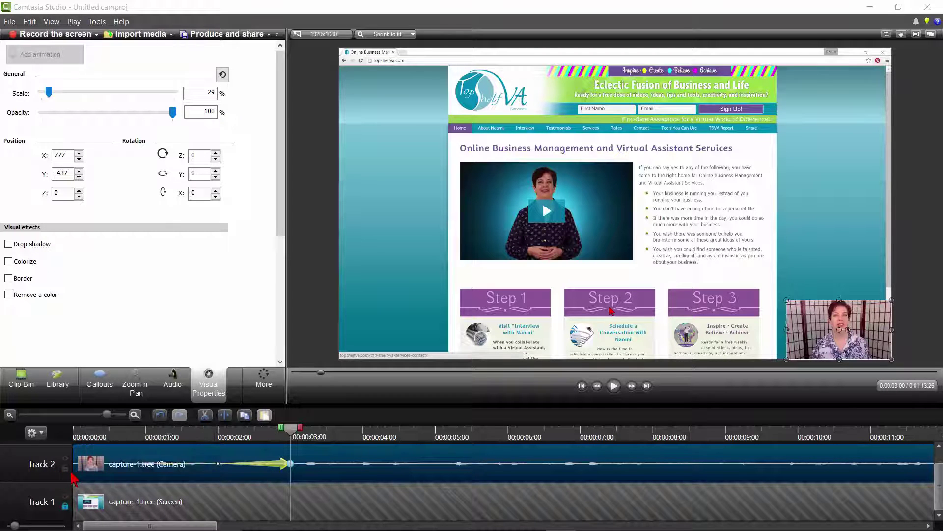
- Lock Track 2 and zoom the screen recording to 273% onto the website logo
left_click(65, 468)
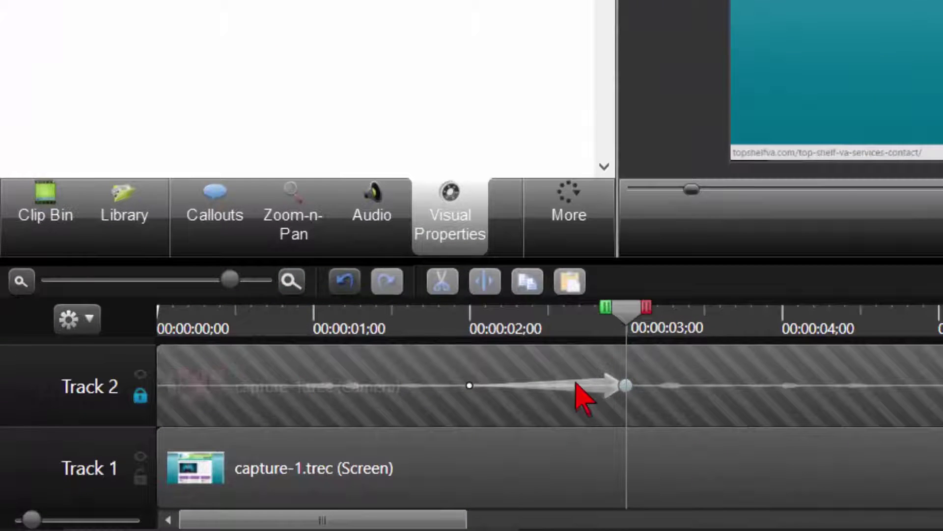
left_click(640, 462)
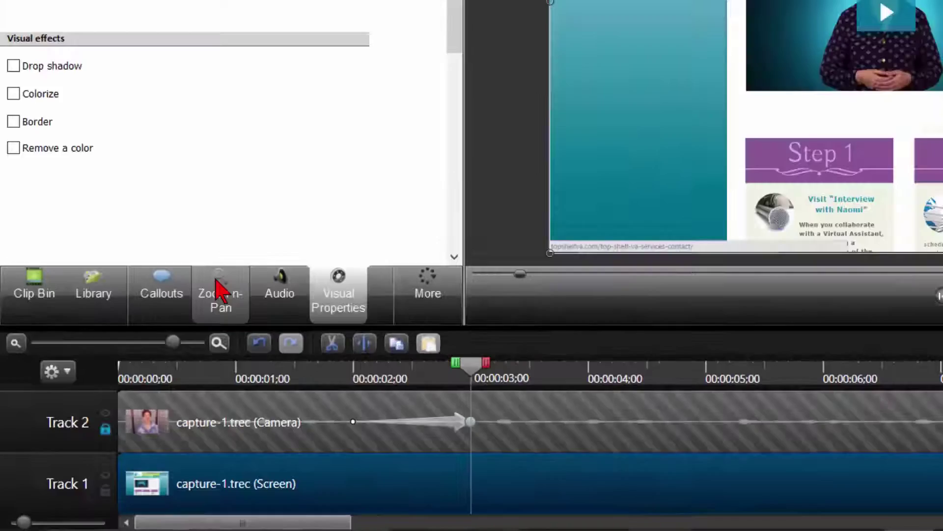
left_click(290, 202)
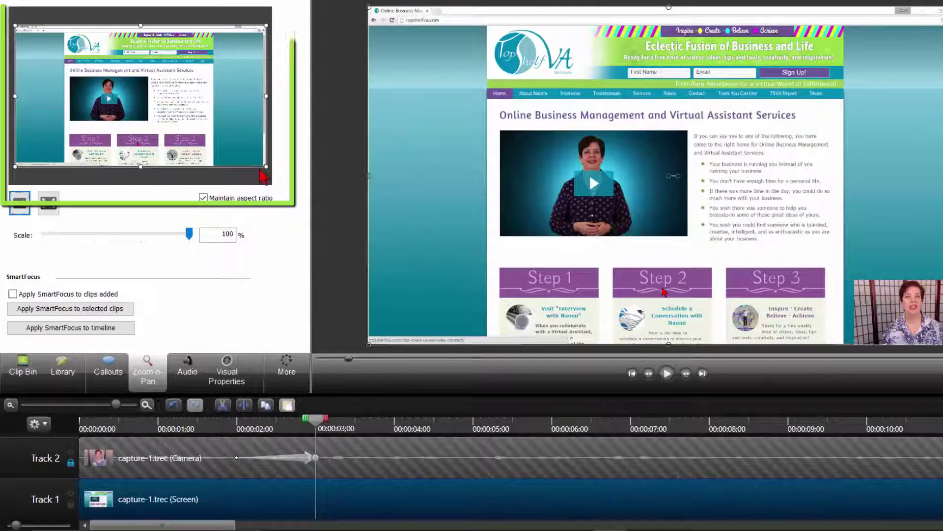
left_click_drag(265, 168, 109, 71)
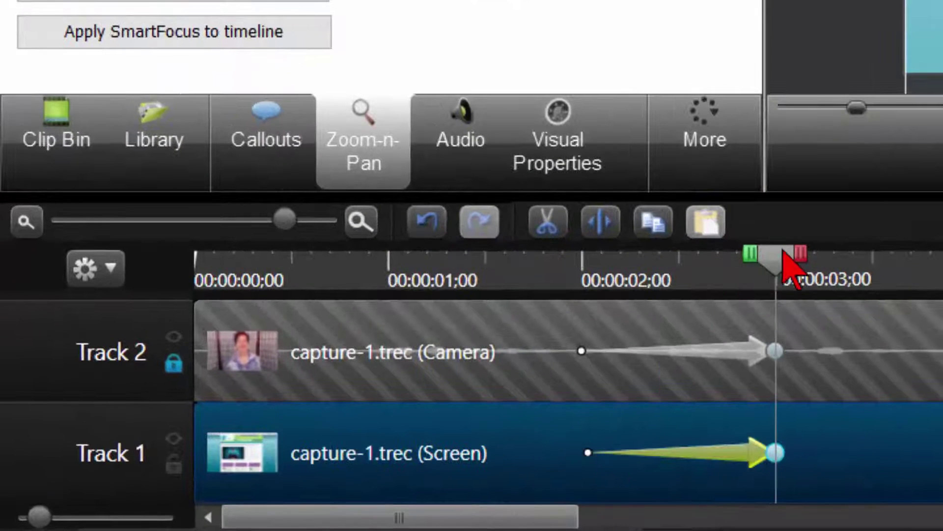
left_click_drag(321, 421, 281, 429)
left_click_drag(690, 280, 588, 312)
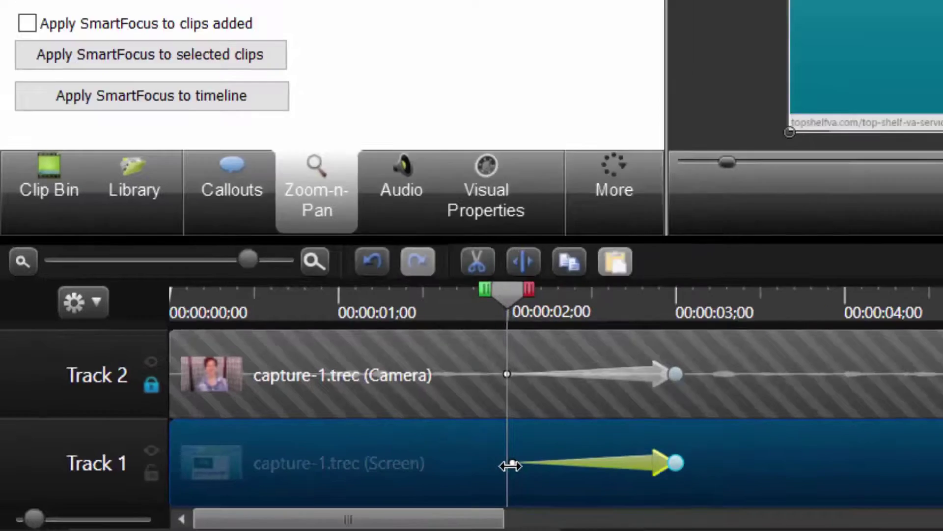
- Preview the logo zoom, unlock the webcam track, and put the playhead at 5 seconds
left_click(619, 385)
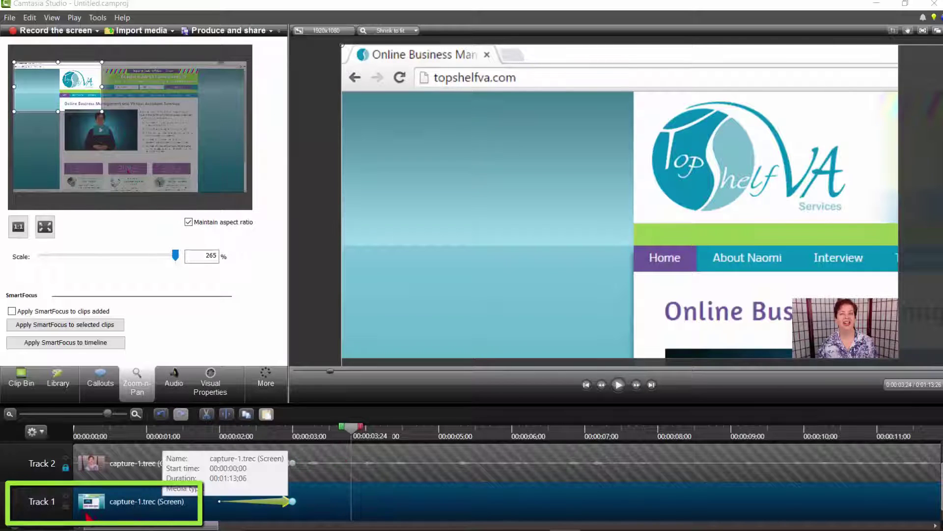
left_click(67, 473)
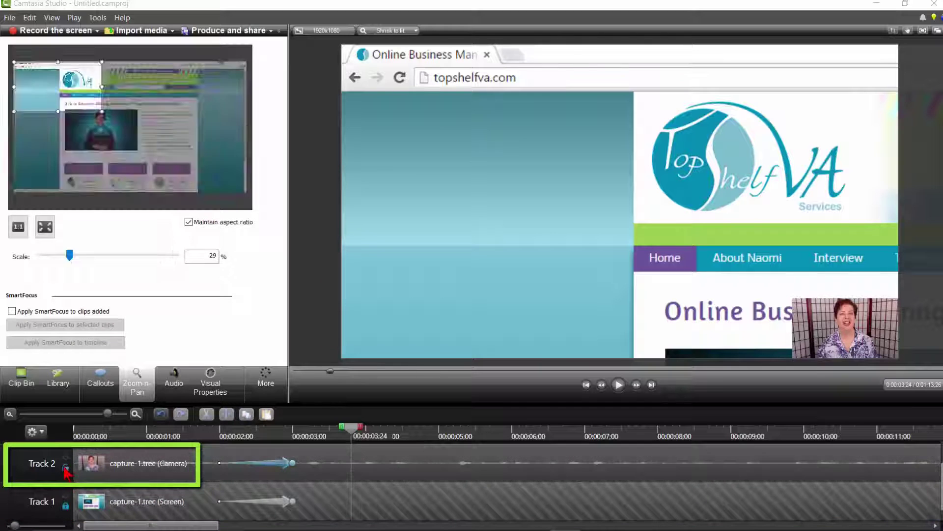
left_click(457, 450)
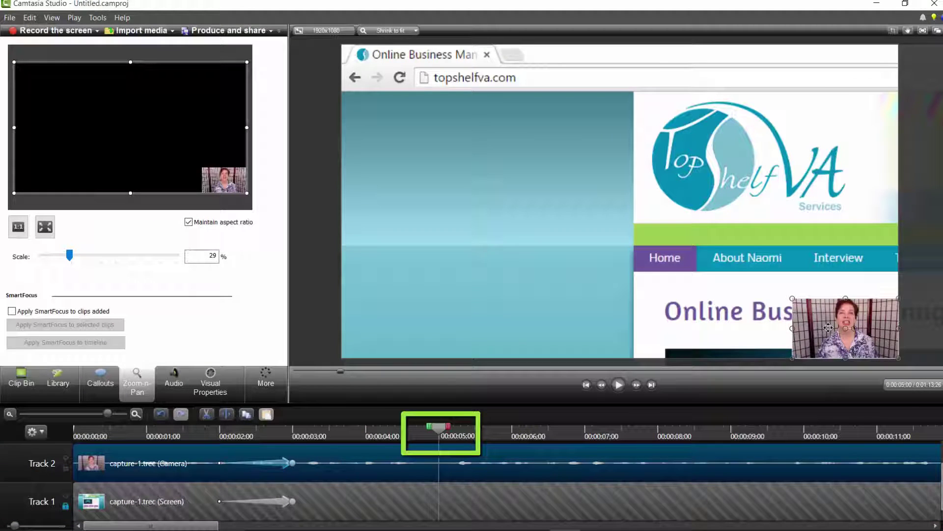
- Add a short webcam animation at 00:00:04;00 moving the overlay to the top-left corner
left_click(211, 383)
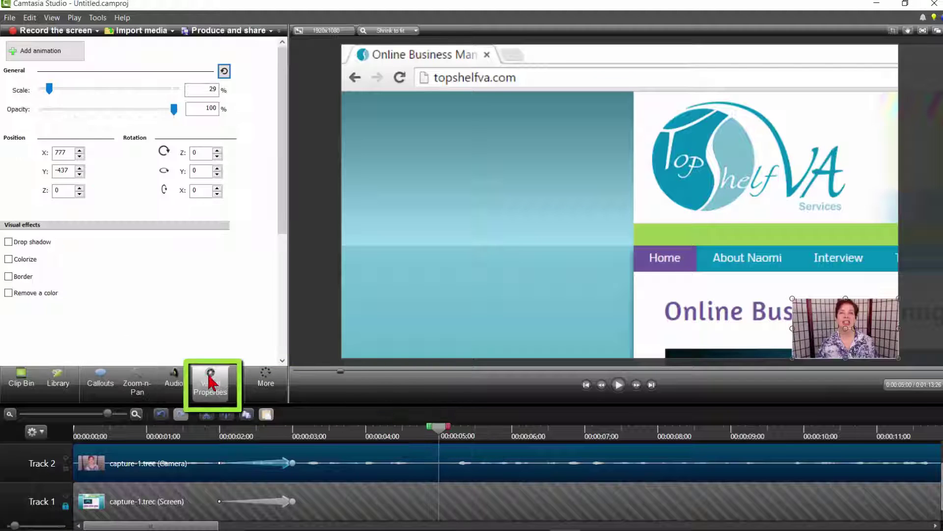
left_click(43, 51)
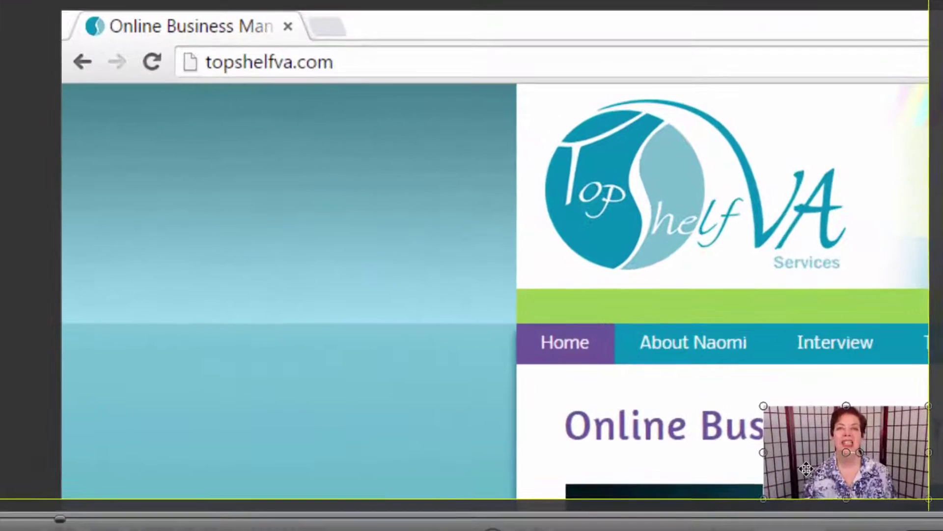
left_click_drag(845, 329, 556, 227)
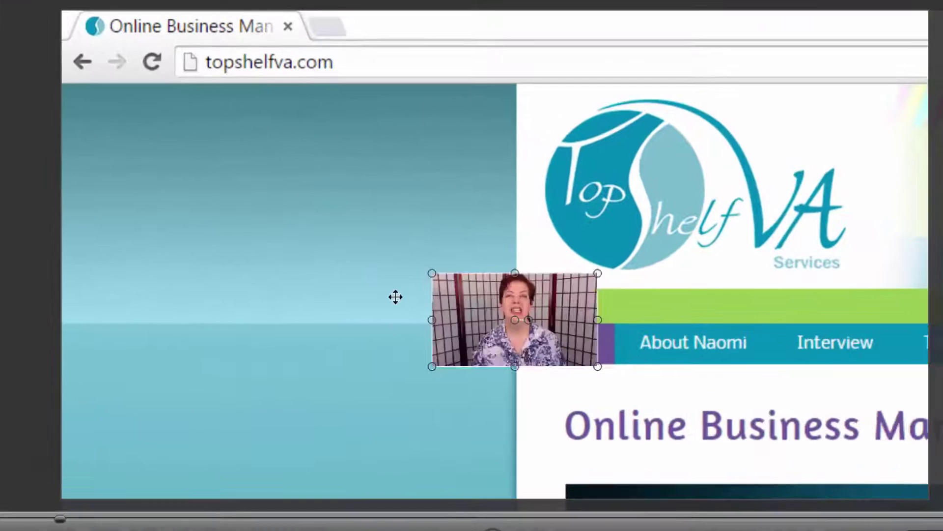
left_click_drag(396, 297, 109, 76)
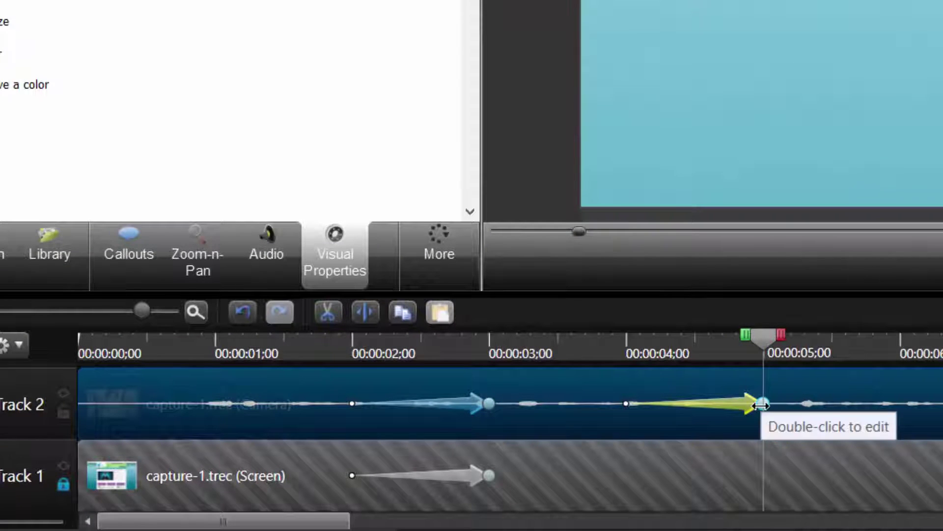
left_click_drag(761, 405, 692, 410)
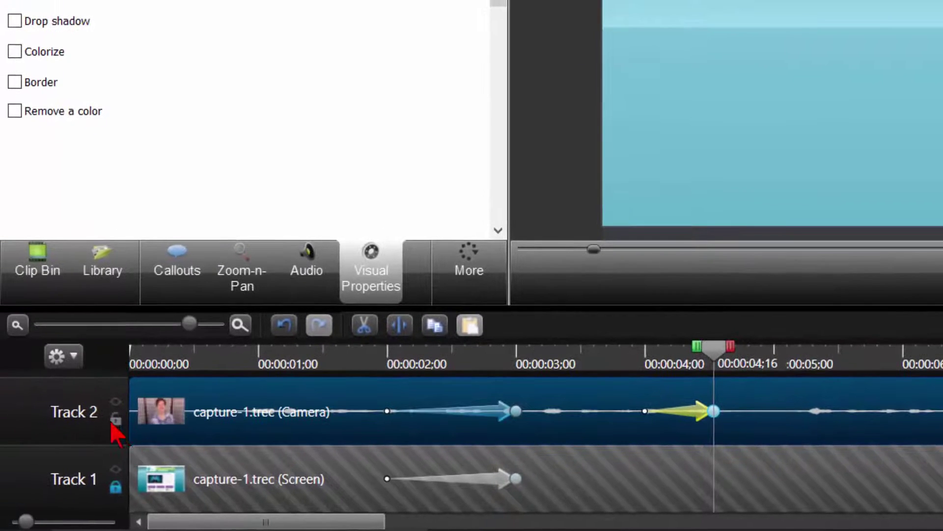
- Lock Track 2, unlock Track 1, and zoom the recording to 288% onto the bullet text
left_click(114, 419)
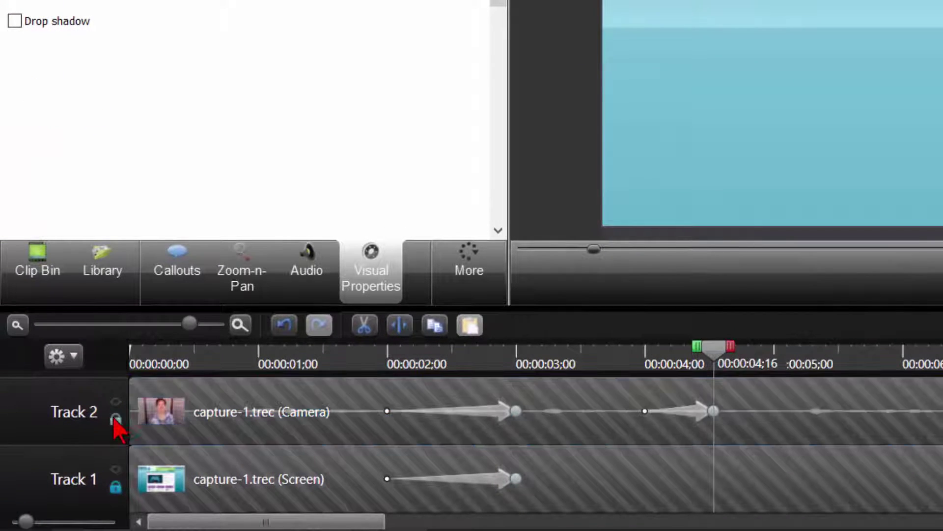
left_click(114, 489)
left_click(792, 508)
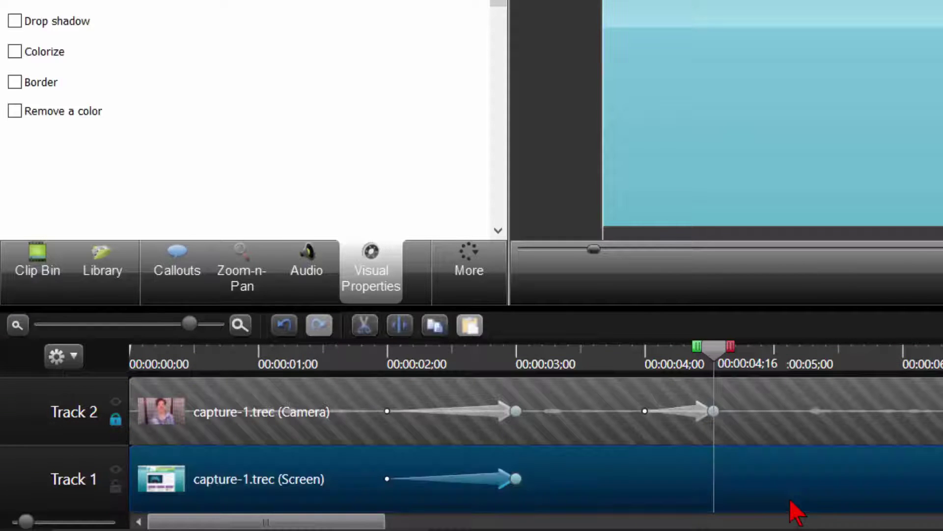
left_click(247, 290)
left_click_drag(123, 99, 143, 126)
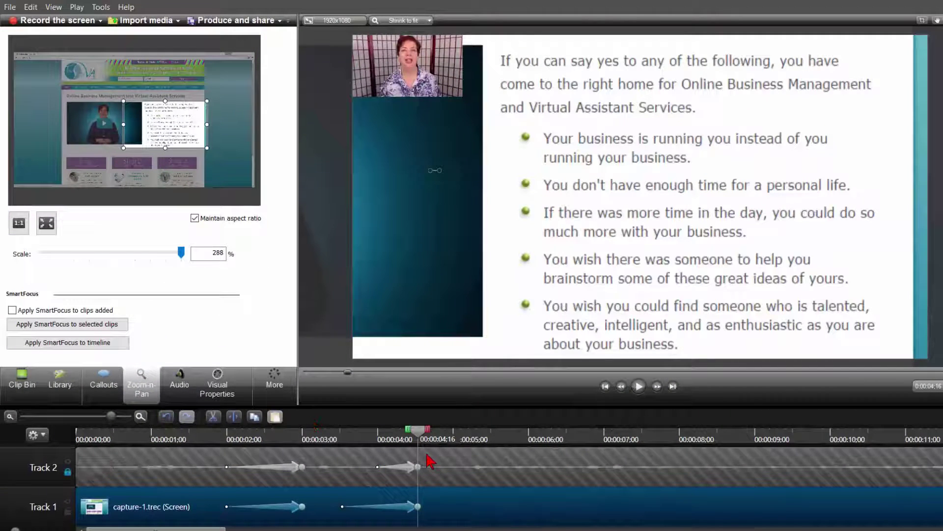
- Play back the second zoom, then lock the screen recording track
left_click_drag(412, 439, 380, 443)
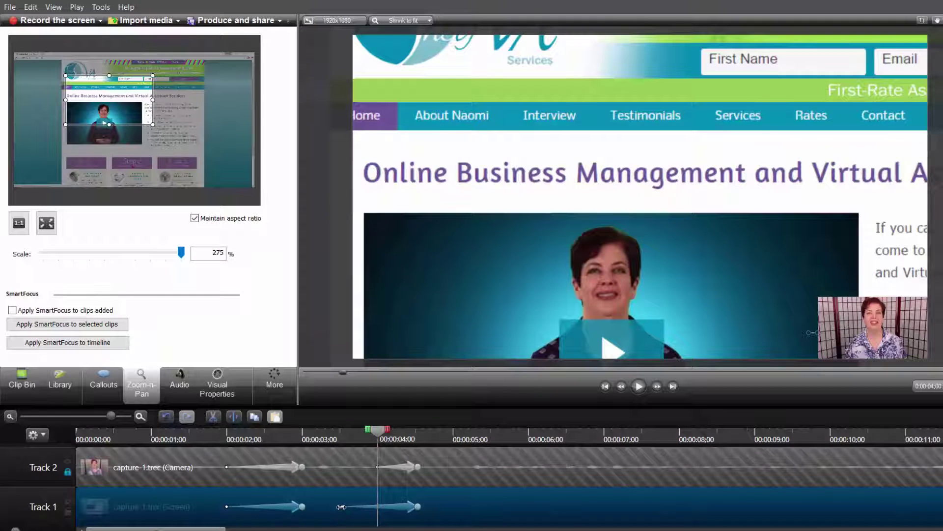
left_click(342, 507)
key("space")
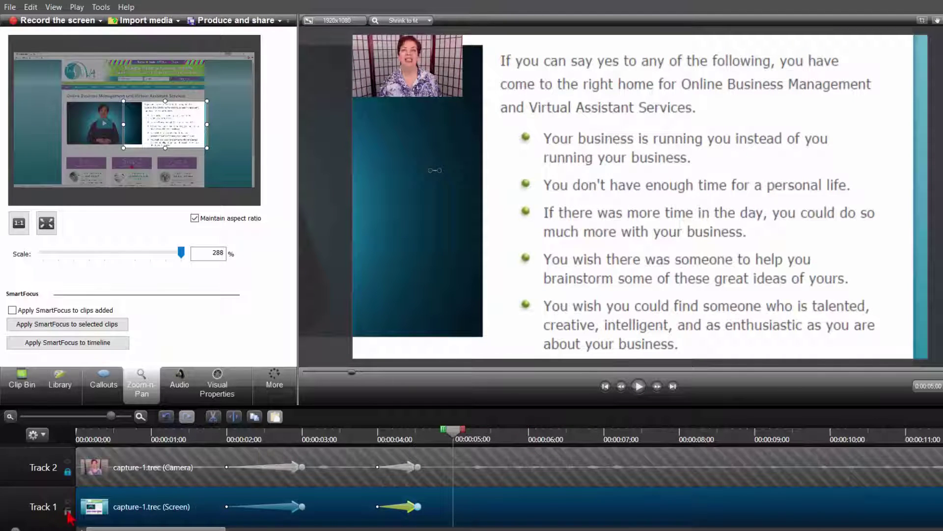
left_click(73, 486)
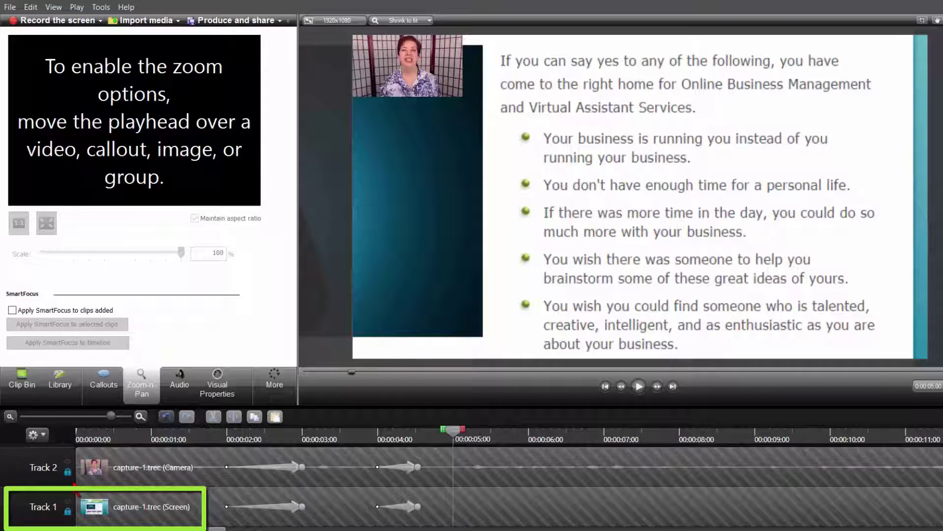
- Add an animation at 6 seconds on the Camera clip that scales the webcam from 29% to 95%
left_click(68, 473)
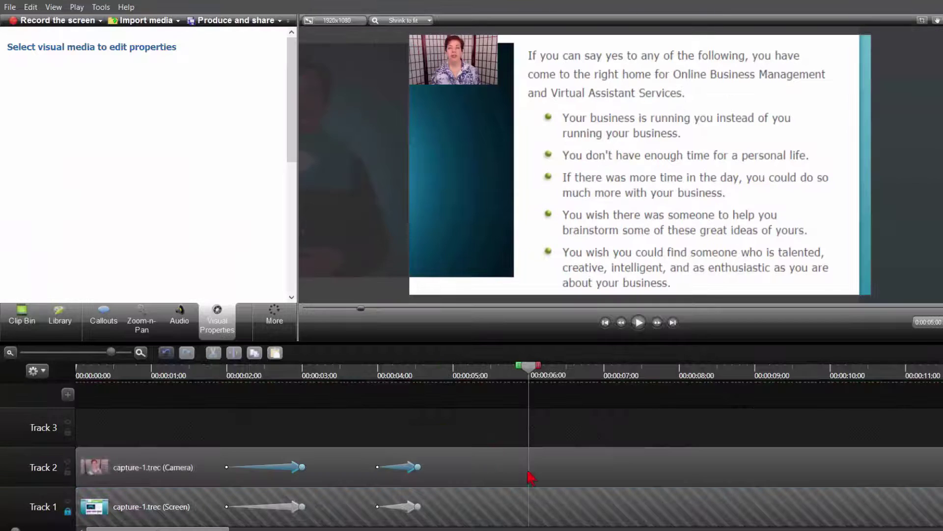
left_click(531, 480)
left_click(59, 39)
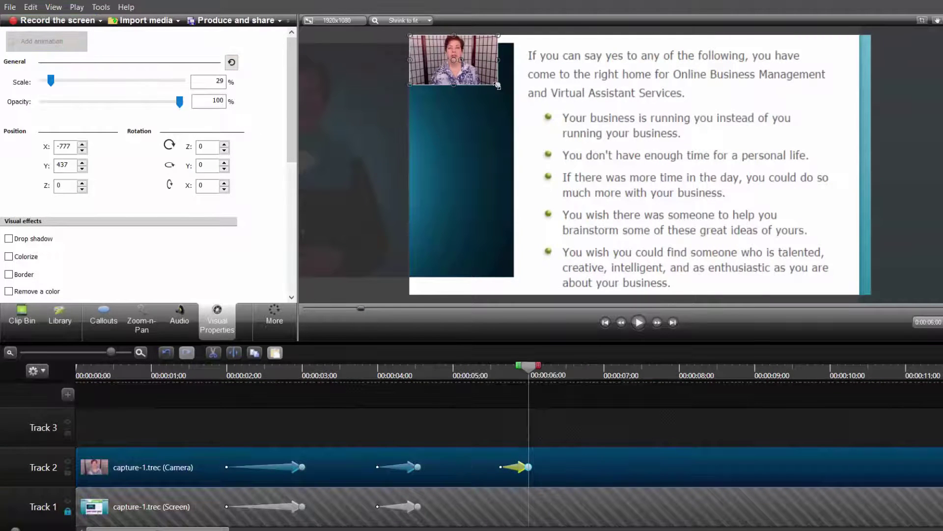
left_click_drag(500, 88, 608, 203)
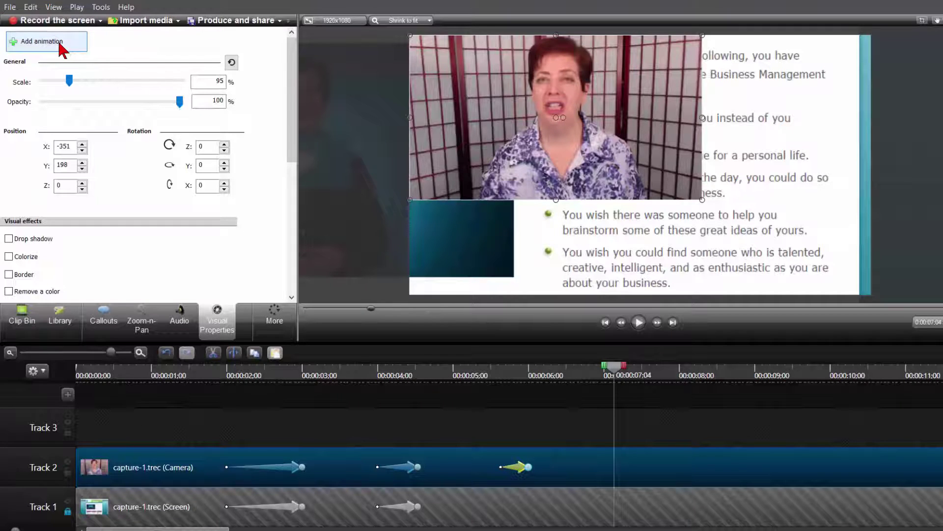
- Add an animation at 7;04 that slides the enlarged webcam left to X -1599
left_click(46, 41)
left_click_drag(550, 151, 259, 153)
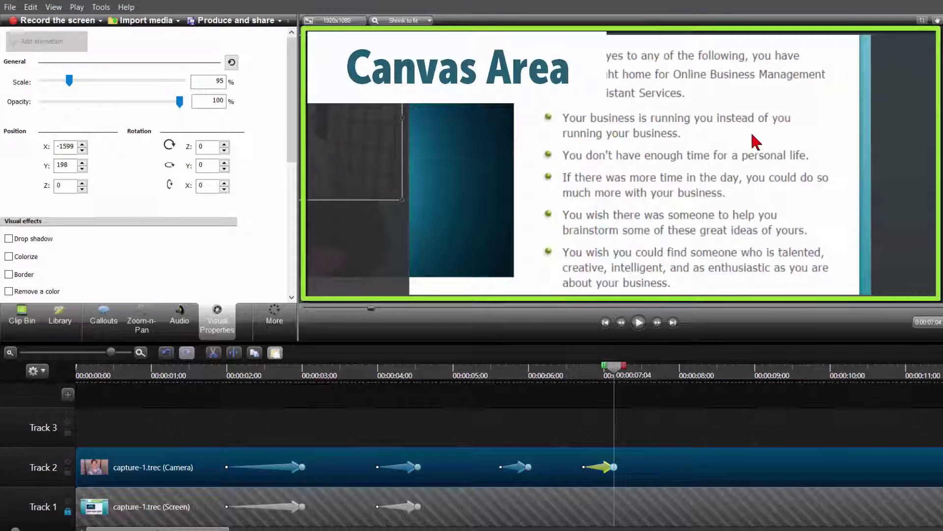
- At 25% preview zoom, add an animation at 8;15 enlarging the off-canvas webcam picture further
left_click_drag(458, 116, 459, 115)
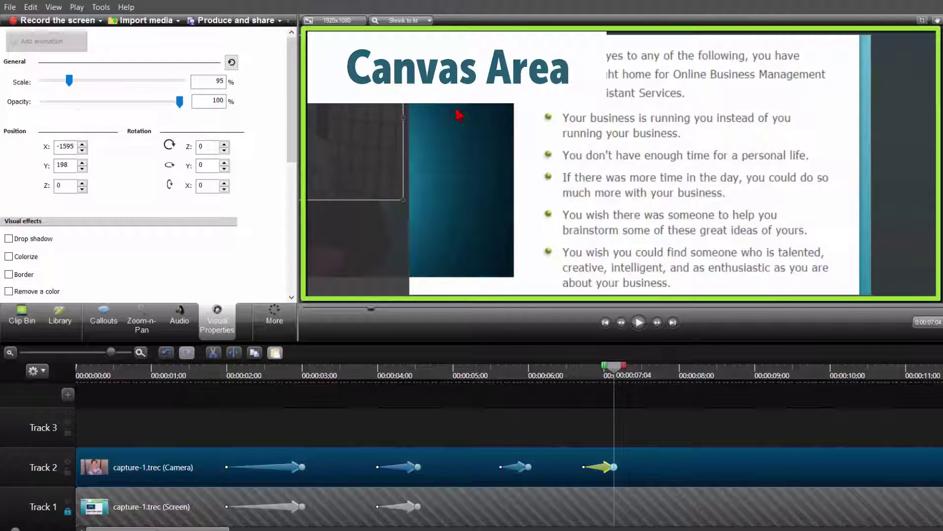
left_click(411, 22)
left_click(412, 32)
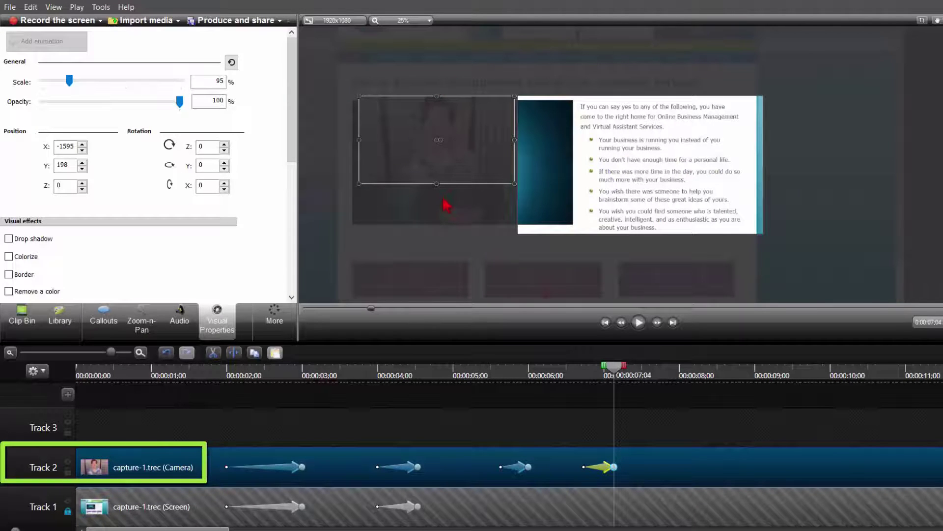
left_click(718, 374)
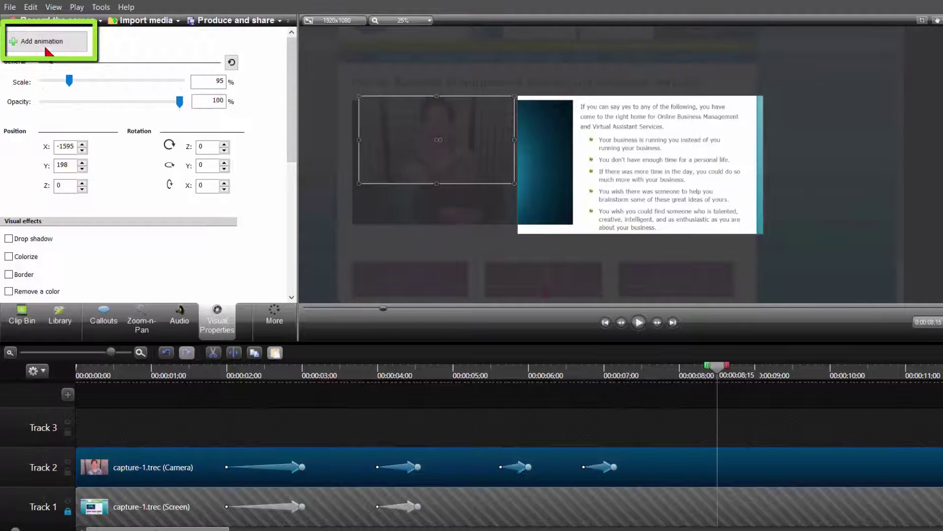
left_click(48, 44)
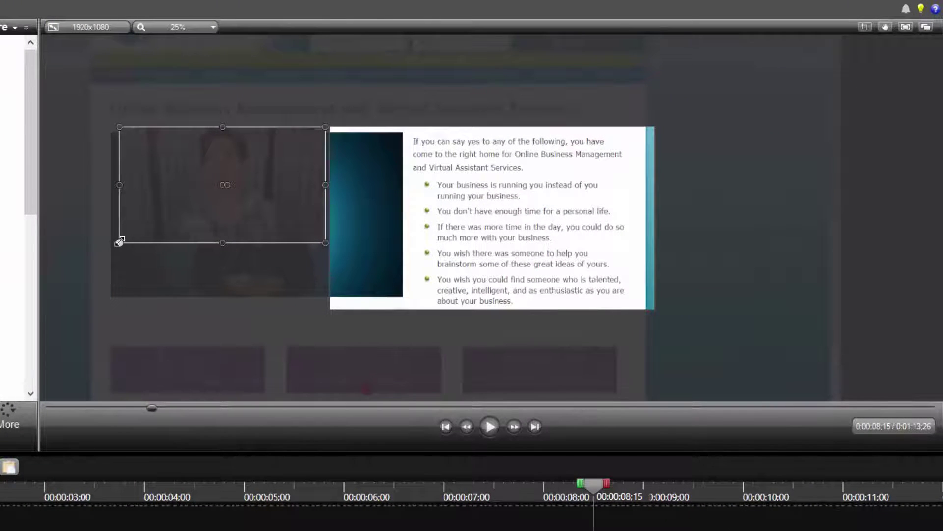
left_click_drag(120, 242, 59, 310)
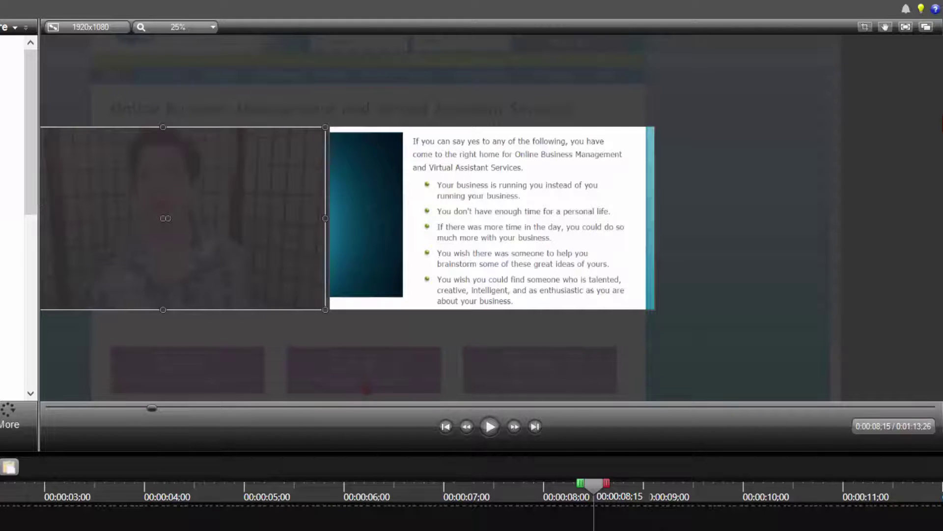
- Alt-crop the webcam's right and left sides into a narrow portrait over the slide's left edge
left_click(886, 27)
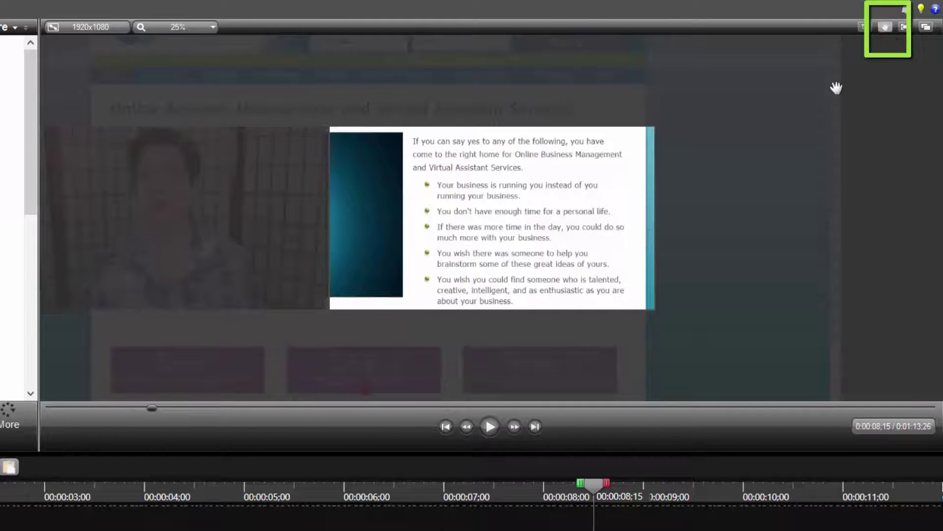
key("space")
mouse_move(752, 208)
left_mouse_down()
mouse_move(796, 209)
mouse_move(765, 207)
left_mouse_up()
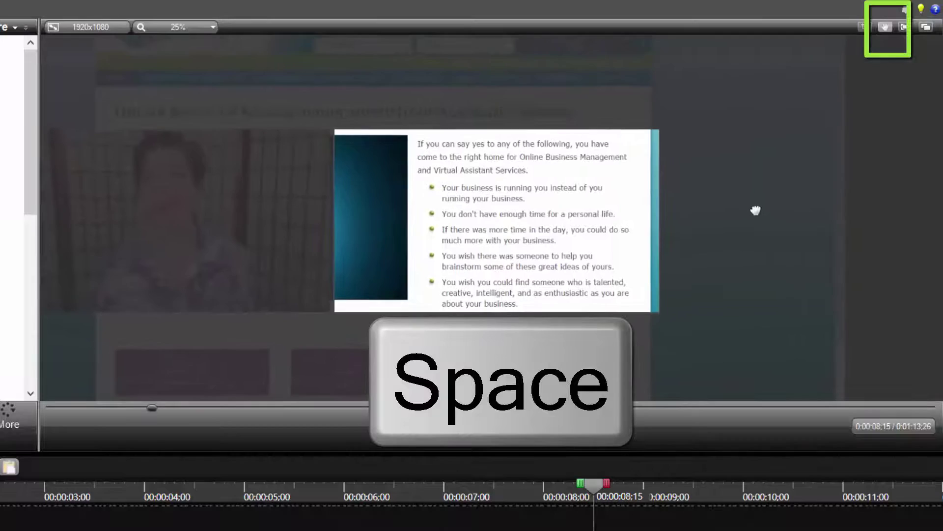
left_click_drag(755, 210, 796, 236)
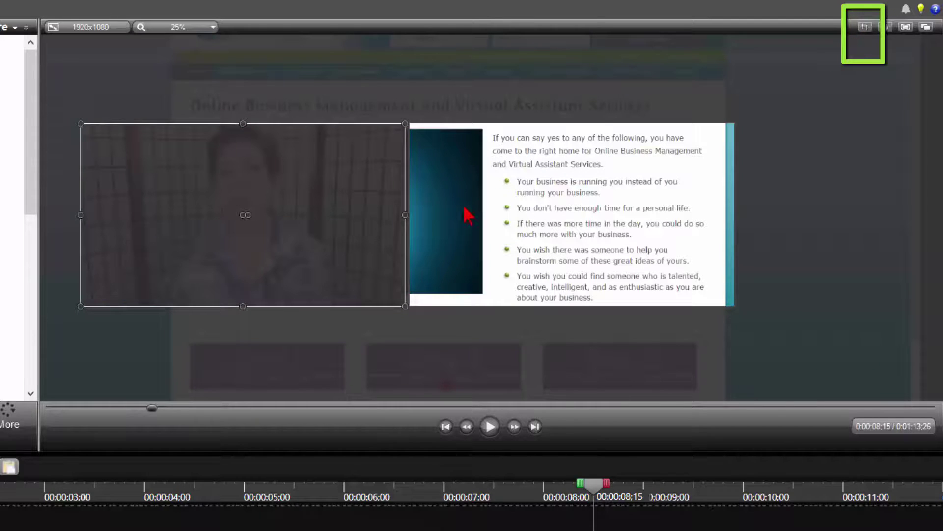
key("alt")
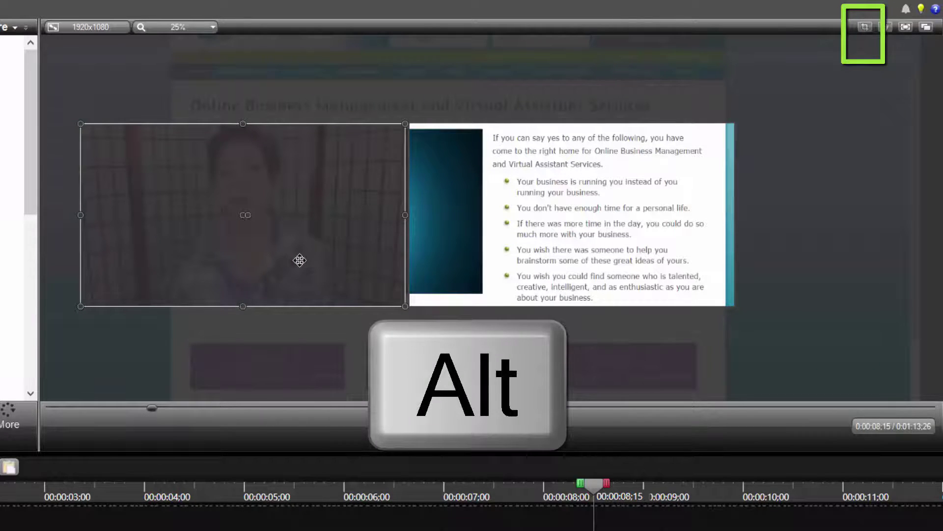
left_click_drag(404, 215, 326, 214)
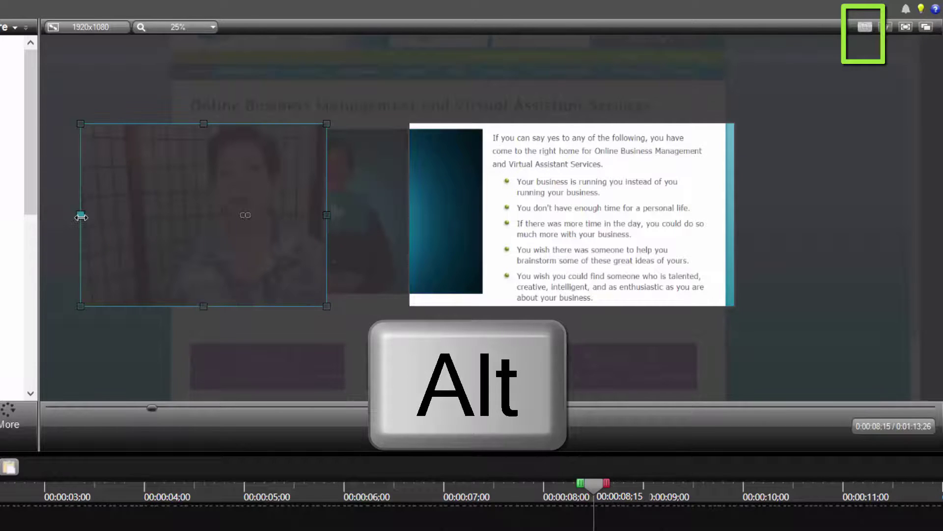
left_click_drag(81, 215, 448, 242)
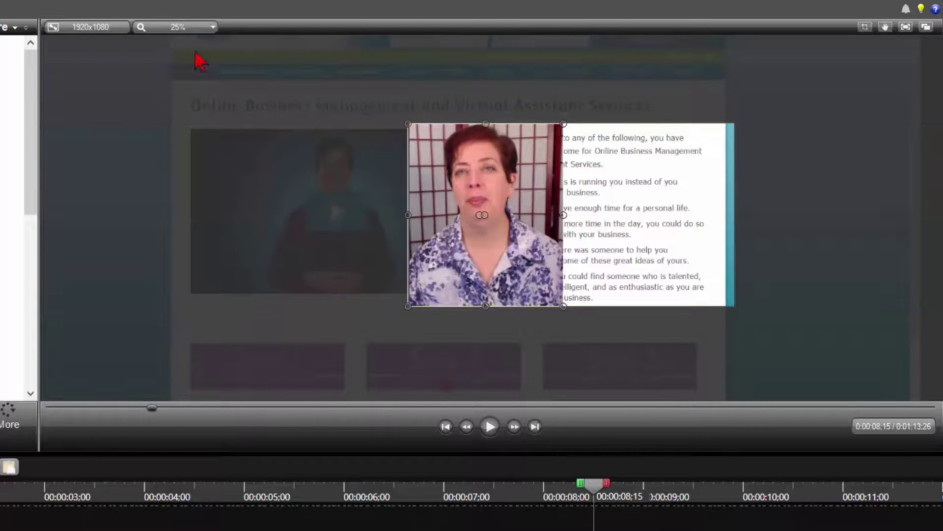
- Set the preview to Shrink to fit and insert a new empty track above the screen track
left_click(173, 27)
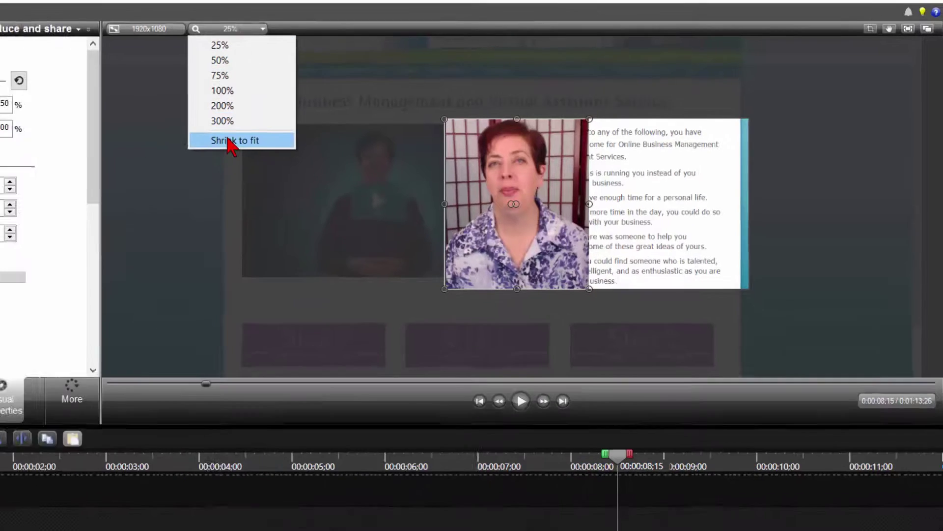
left_click(178, 146)
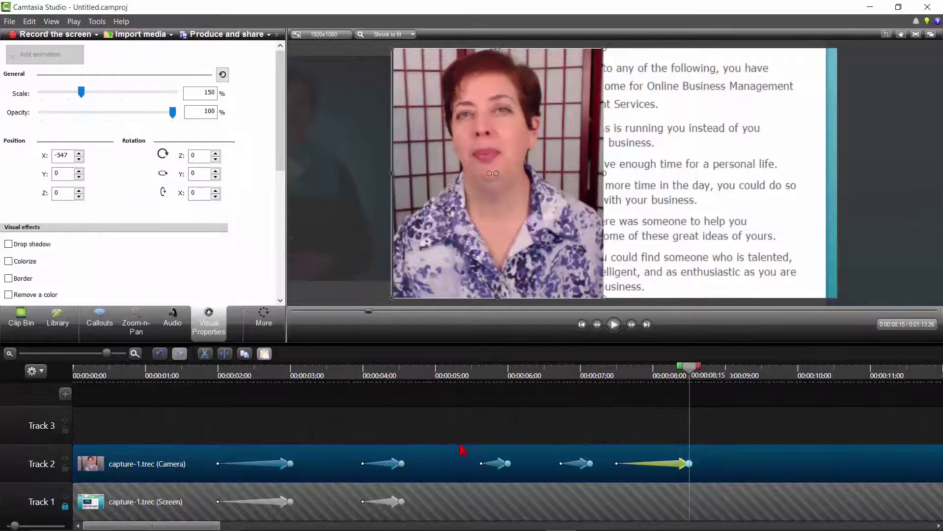
right_click(39, 501)
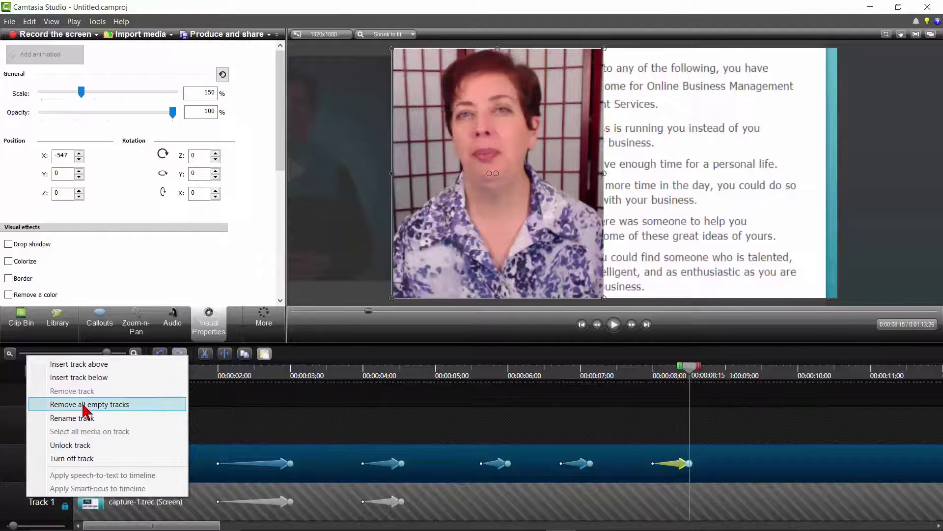
left_click(95, 367)
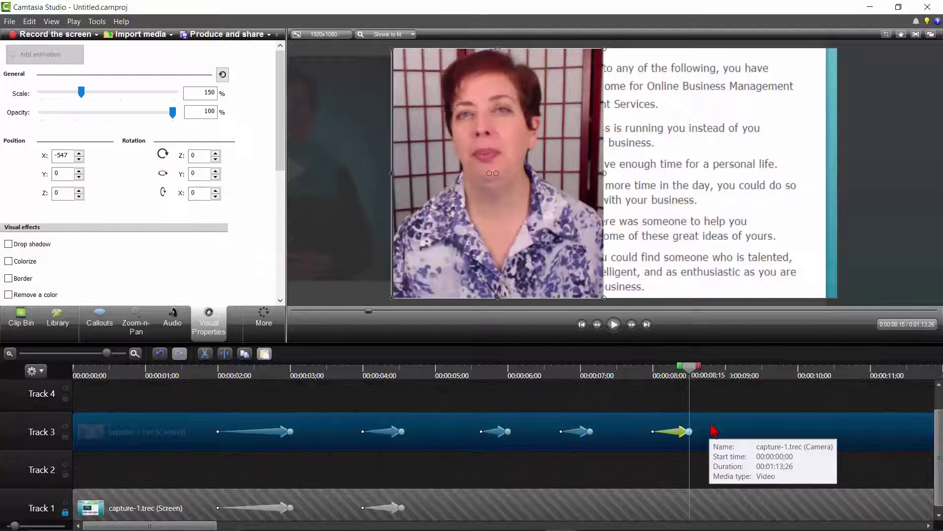
- Place the Picture in Picture title from the Library on Track 2 at about 8 seconds
left_click(58, 322)
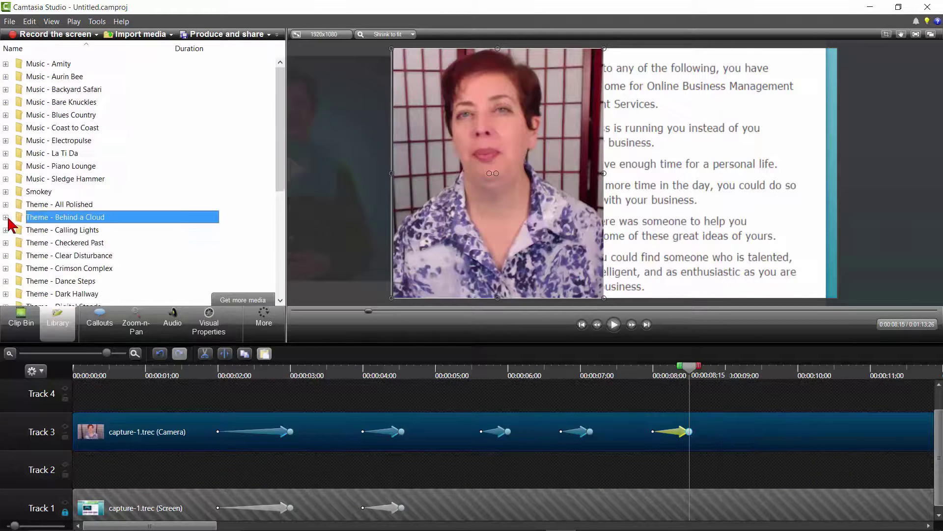
scroll(10, 226, "down", 5)
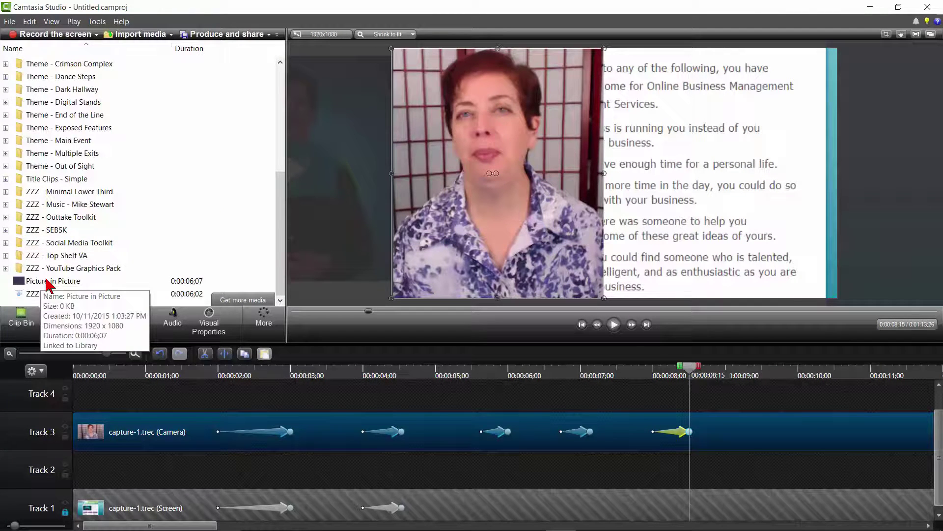
left_click_drag(48, 284, 726, 462)
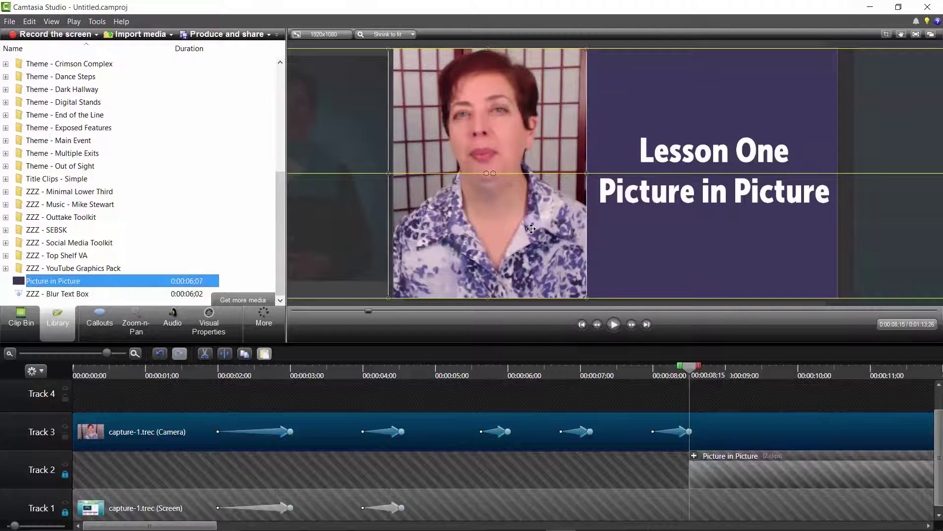